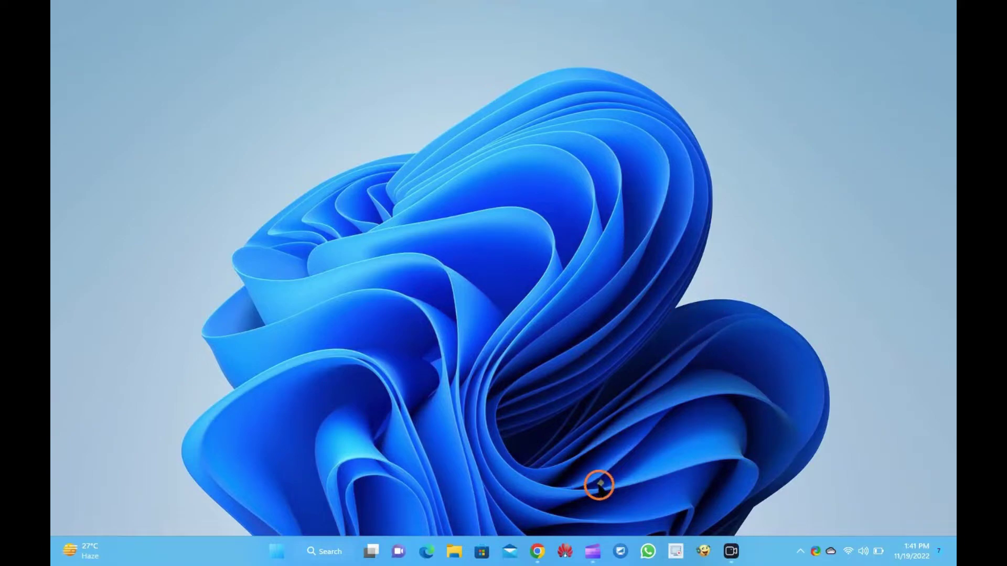
- Bring up the ICS article in the browser, select its title, then hide the browser
{"action": "left_click", "coordinate": [537, 551]}
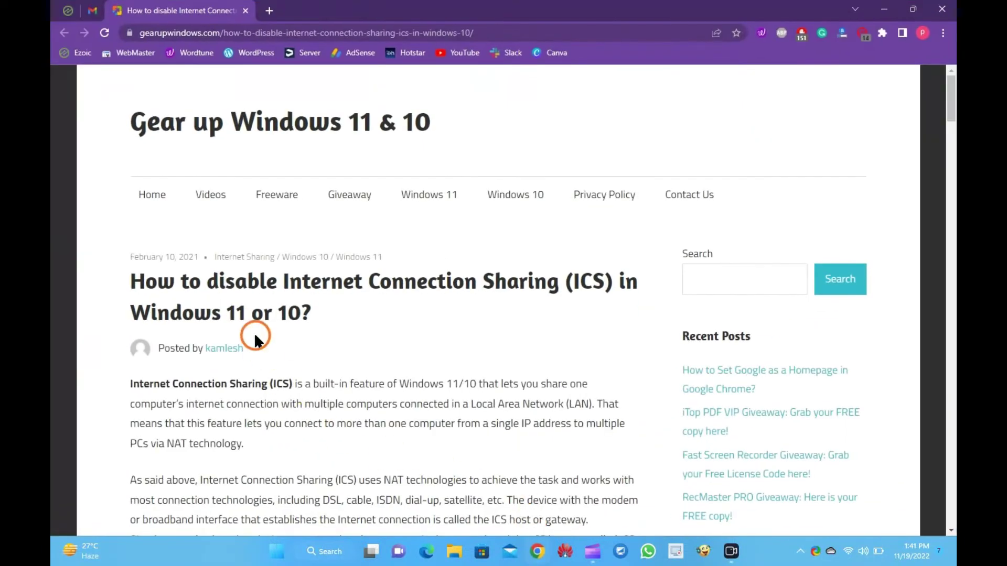
{"action": "left_click_drag", "start_coordinate": [129, 280], "coordinate": [324, 312]}
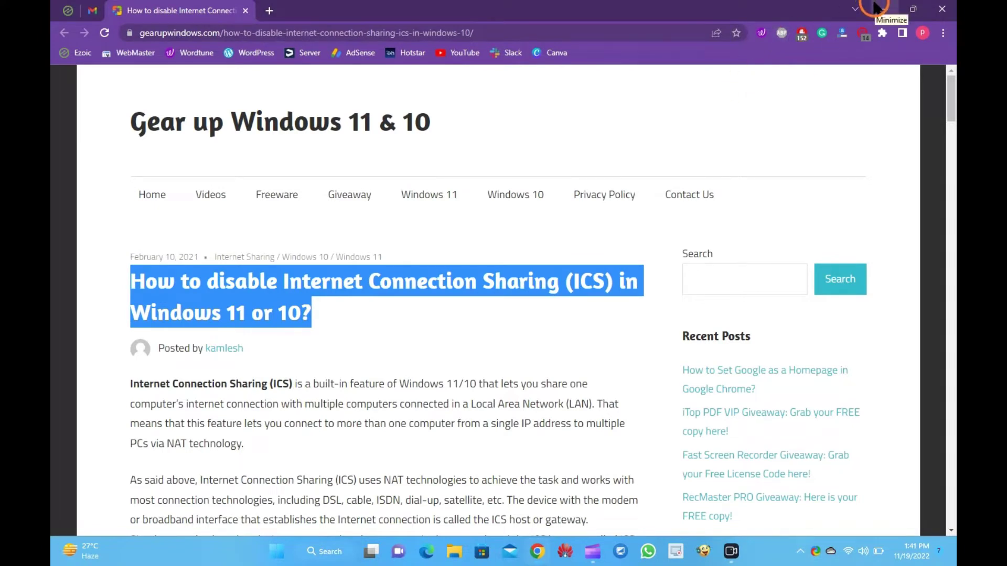
{"action": "left_click", "coordinate": [877, 8]}
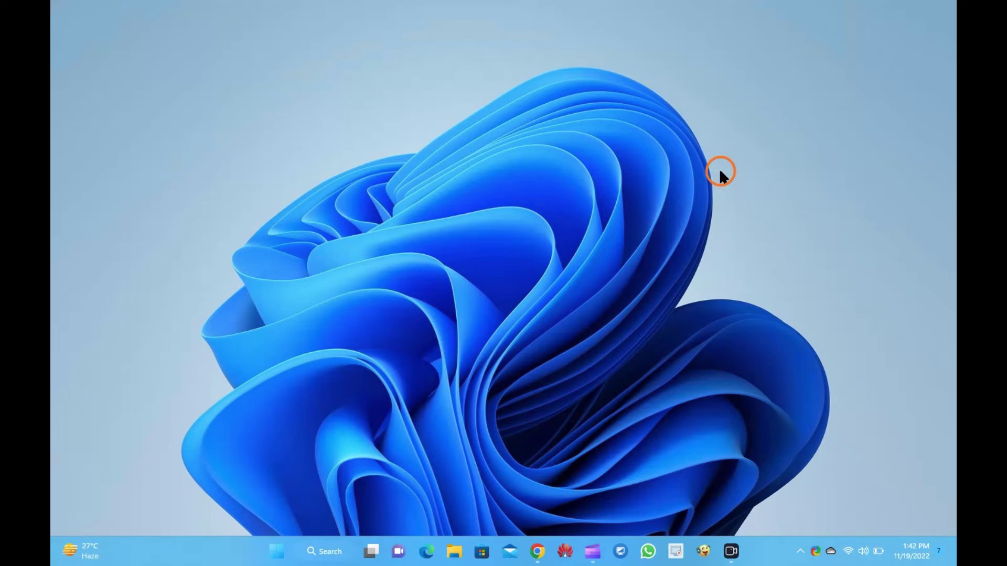
- Launch the pre-filled services.msc command from the Win+R Run box
{"action": "key", "text": "super+r"}
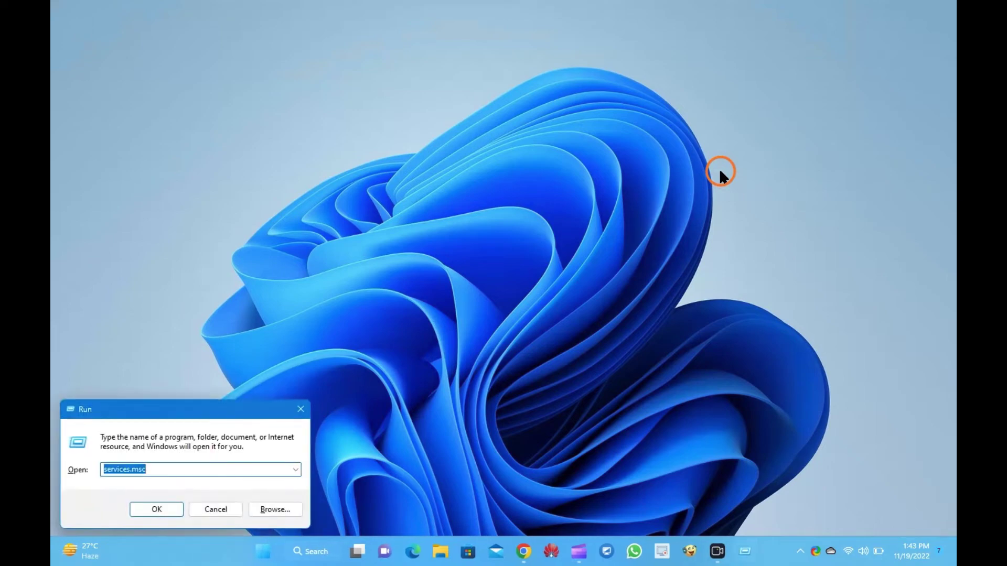
{"action": "key", "text": "End"}
{"action": "key", "text": "Return"}
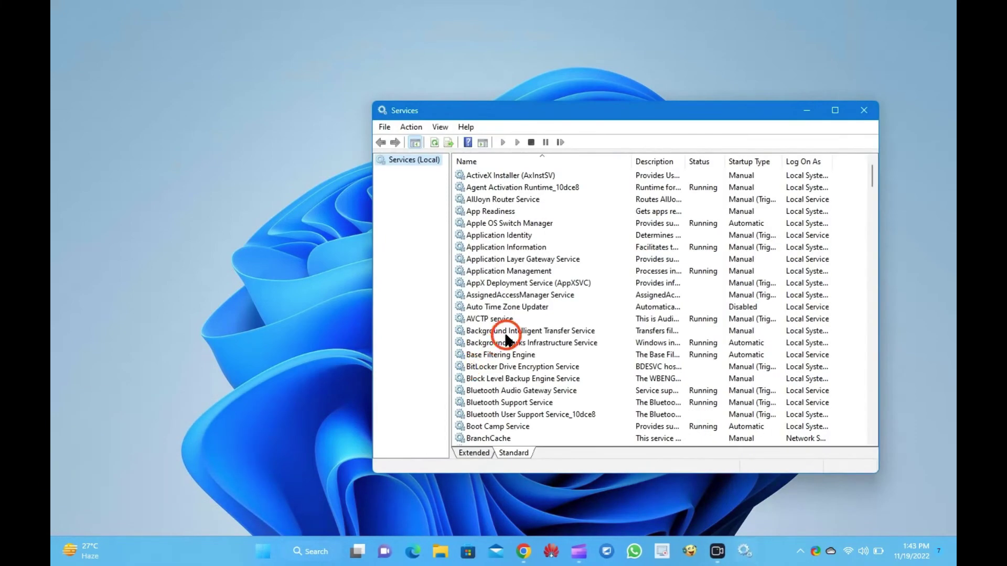
- Jump to Internet Connection Sharing (ICS) in the services list and open its Properties
{"action": "left_click", "coordinate": [506, 336]}
{"action": "key", "text": "i"}
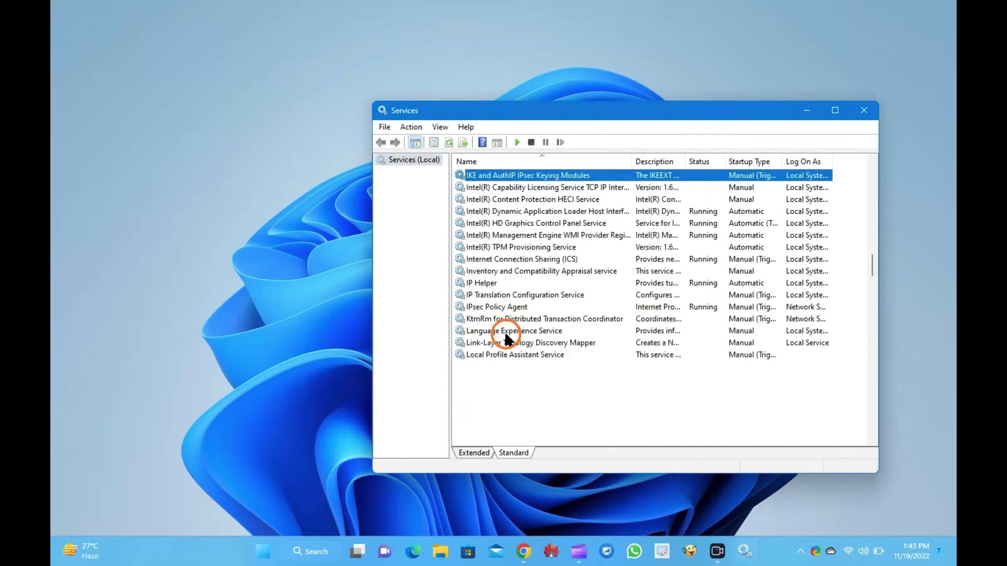
{"action": "key", "text": "Down"}
{"action": "key", "text": "Down"}
{"action": "key", "text": "Down"}
{"action": "key", "text": "Down"}
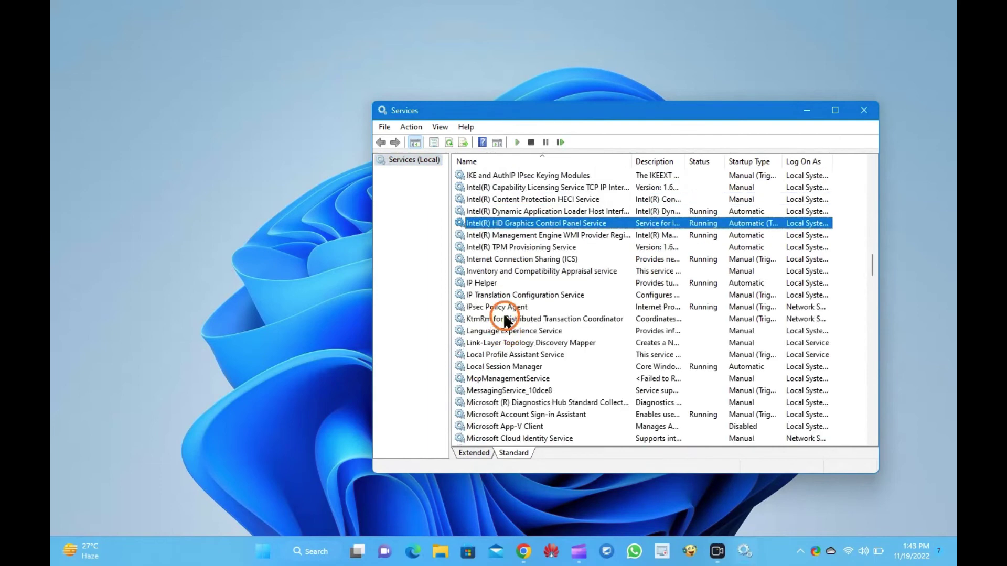
{"action": "right_click", "coordinate": [515, 260]}
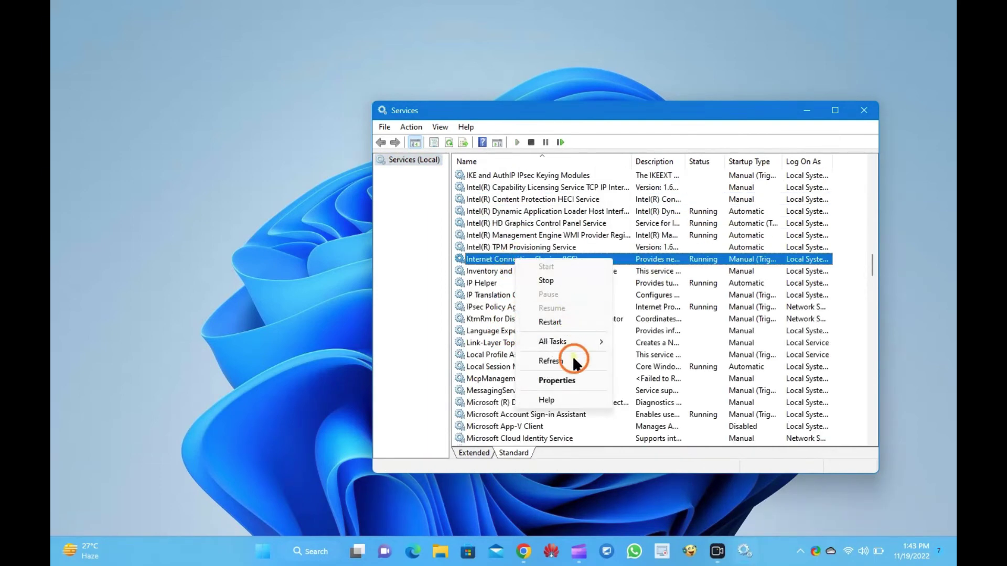
{"action": "left_click", "coordinate": [560, 381]}
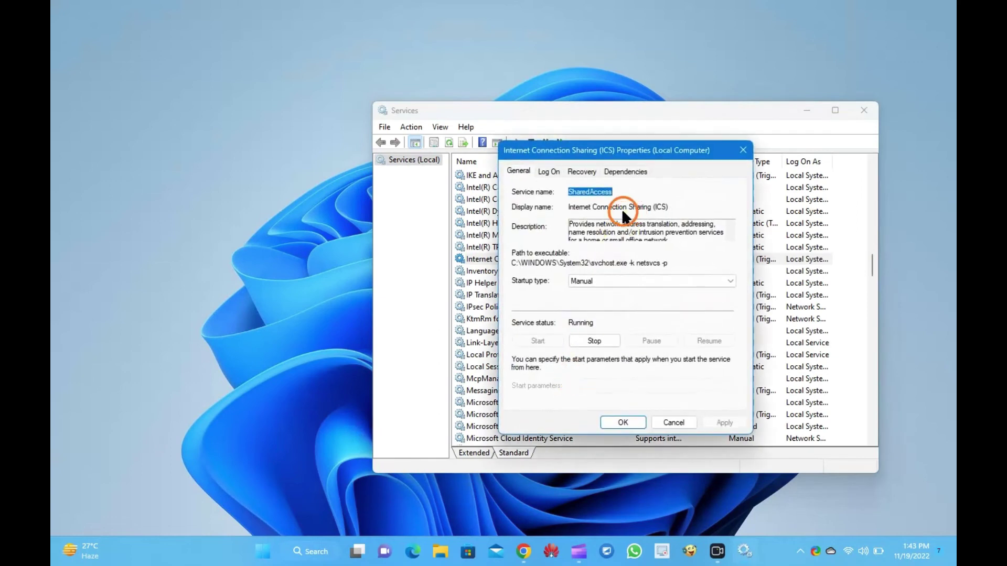
- Set the ICS startup type to Disabled, stop the service, then apply and close with OK
{"action": "left_click", "coordinate": [595, 283]}
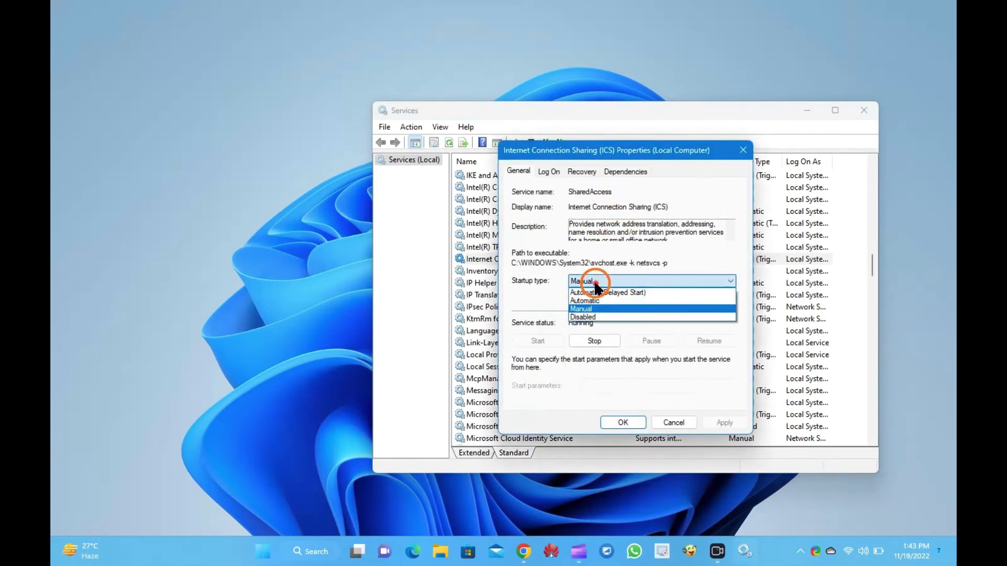
{"action": "left_click", "coordinate": [603, 318]}
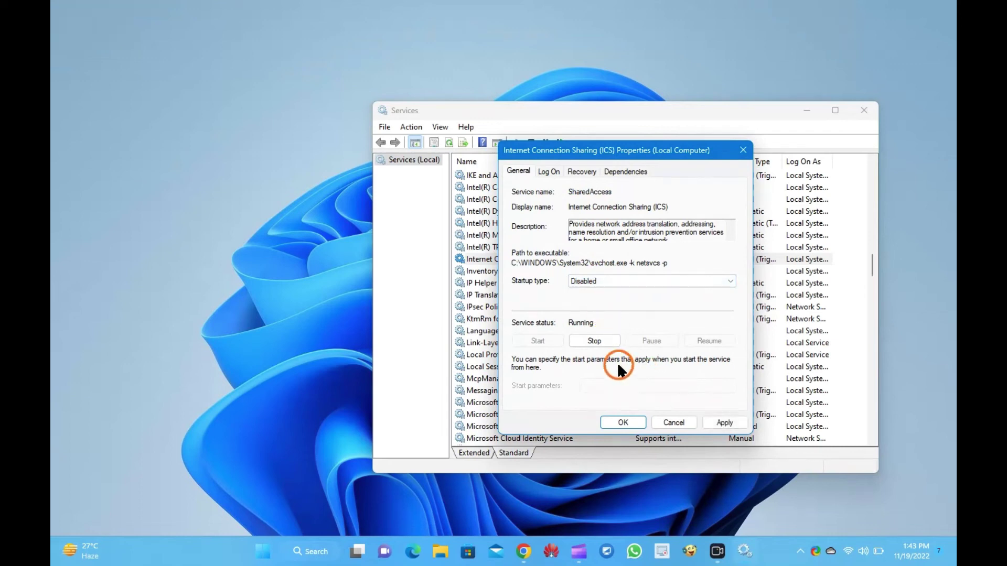
{"action": "left_click", "coordinate": [594, 339]}
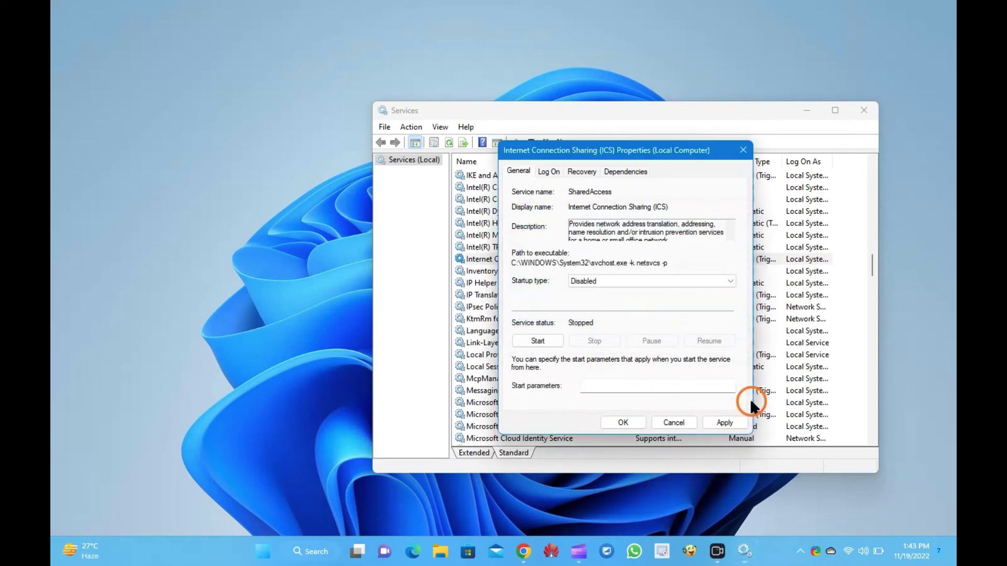
{"action": "left_click", "coordinate": [723, 422]}
{"action": "left_click", "coordinate": [623, 423]}
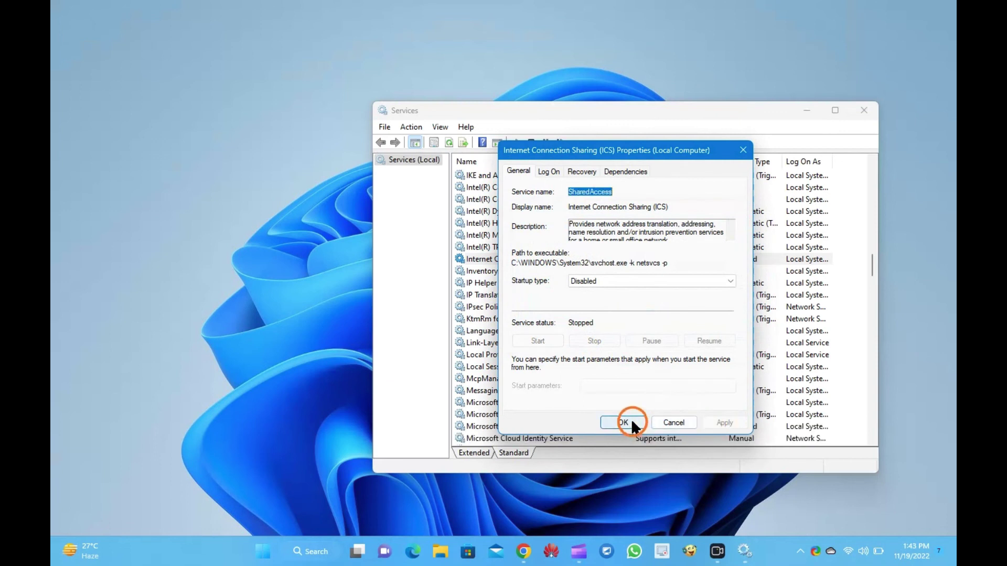